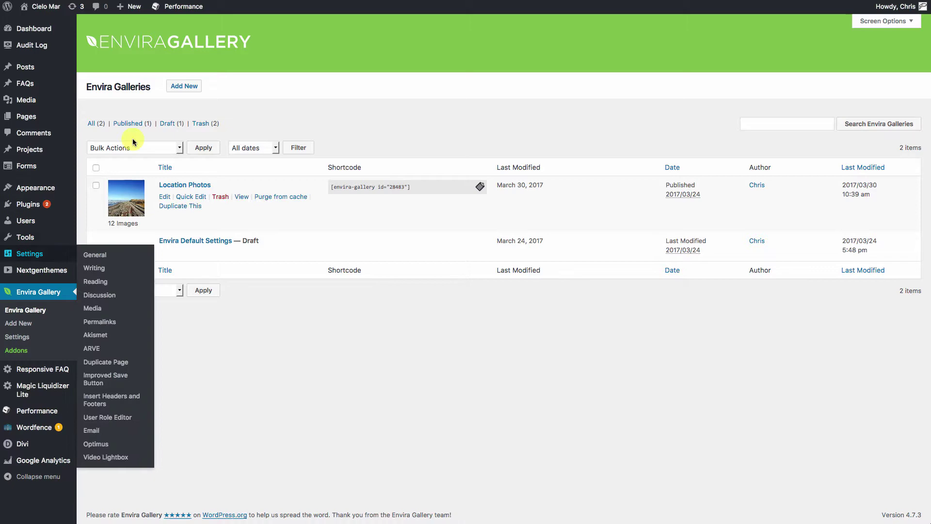
Create a new Envira gallery that inherits the Location Photos gallery's settings.
click(266, 77)
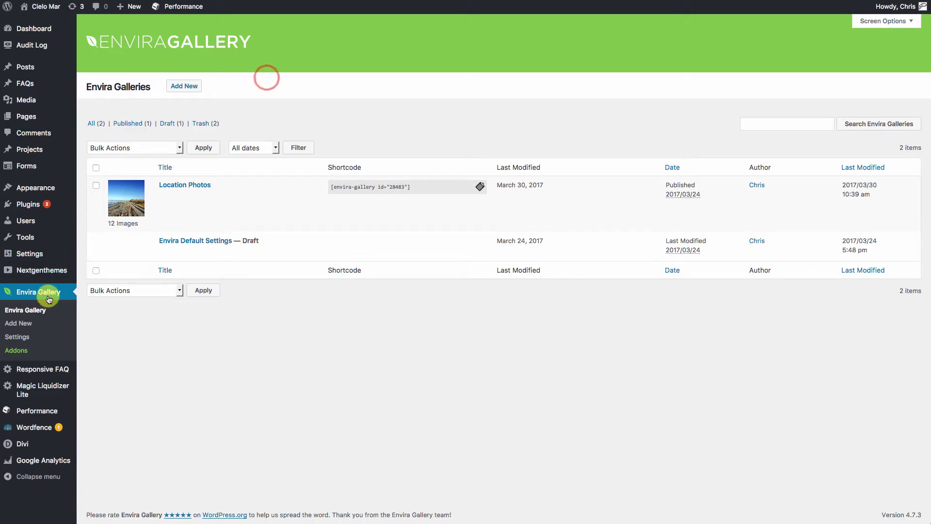
click(187, 86)
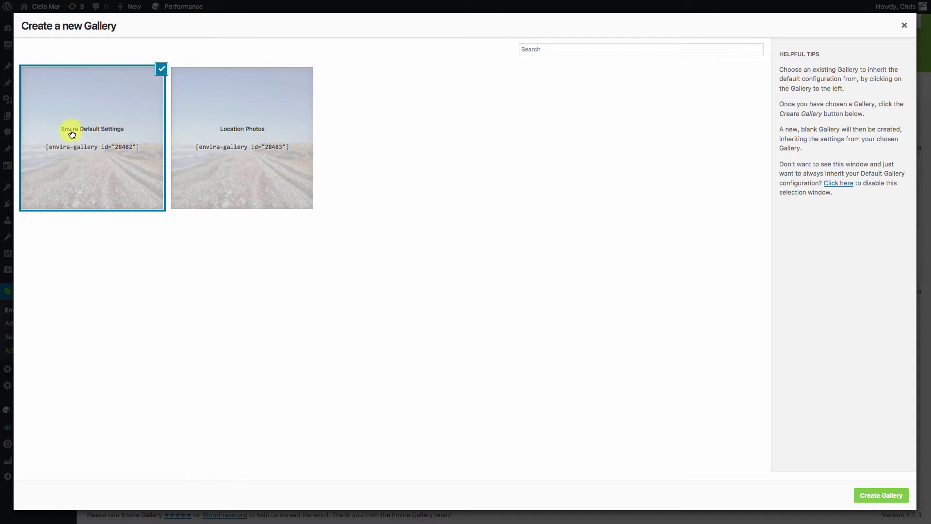
click(216, 136)
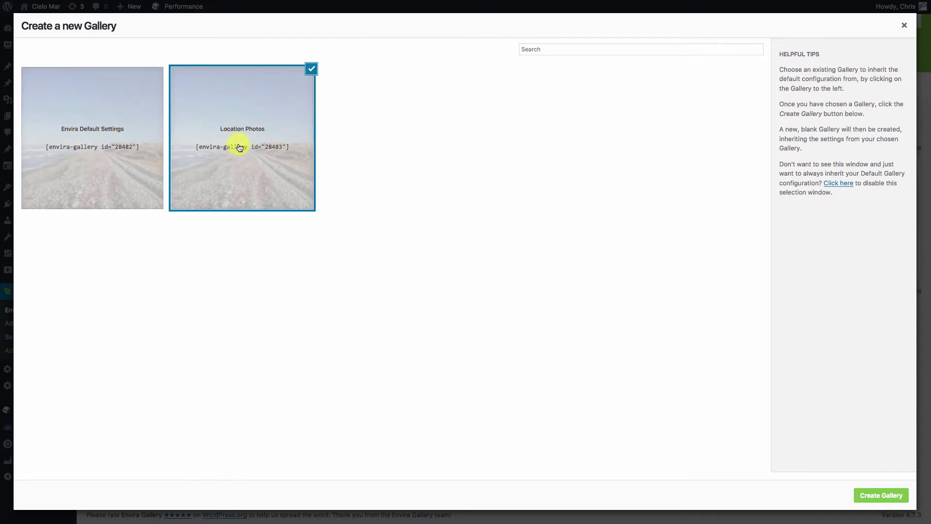
click(881, 496)
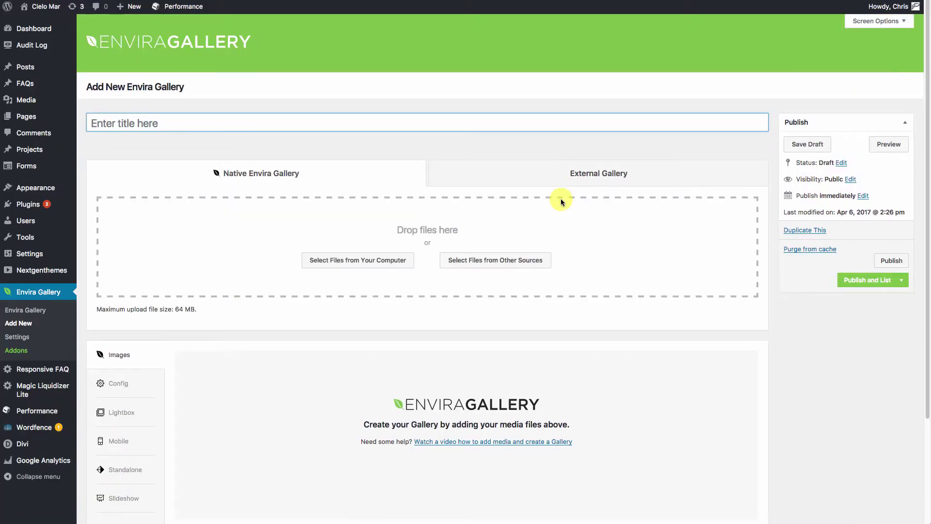
Title the new gallery draft 'Aerial Photos'.
text(Aerial Phot)
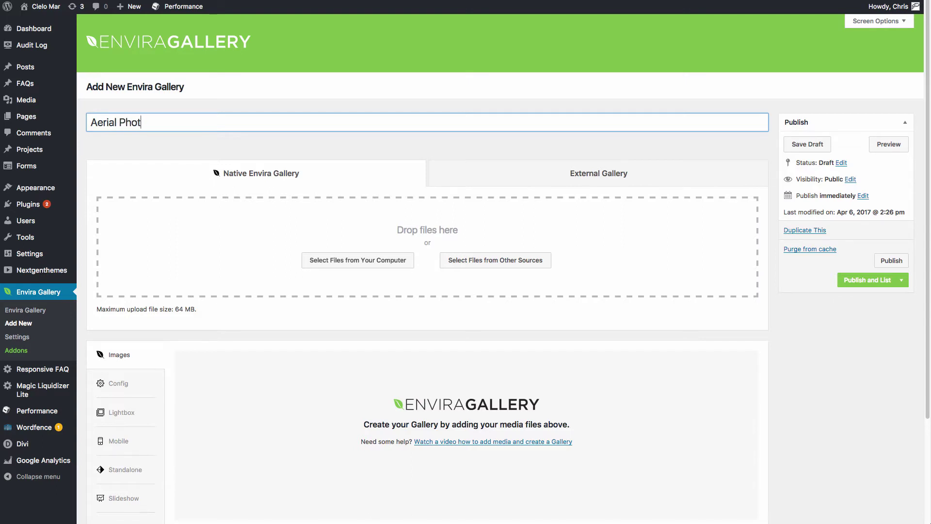
text(os)
click(198, 219)
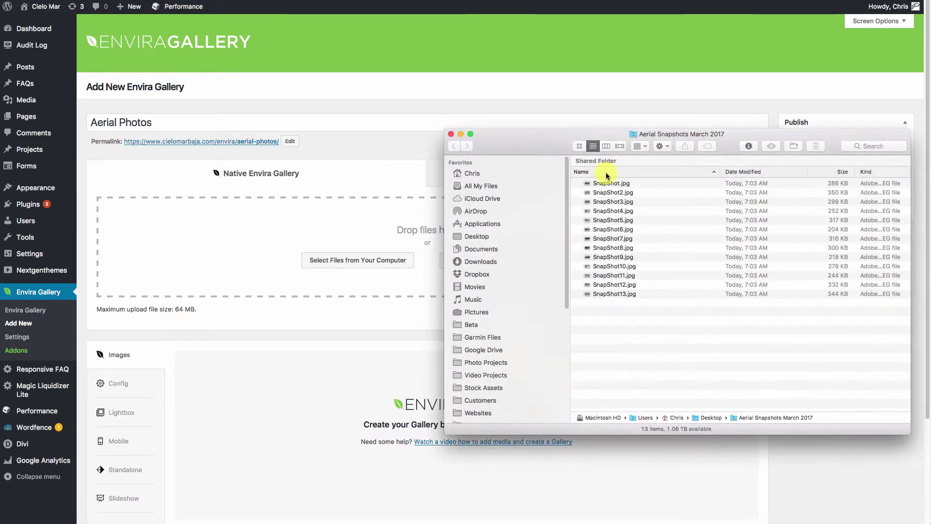
Upload SnapShot.jpg through SnapShot13.jpg from Finder into the Aerial Photos gallery.
click(595, 182)
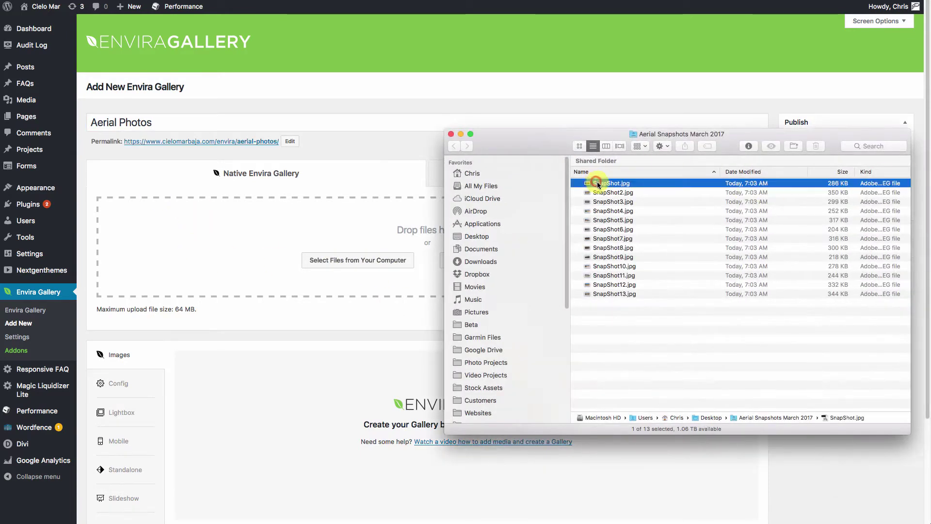
shift+click(609, 294)
drag(586, 185, 218, 254)
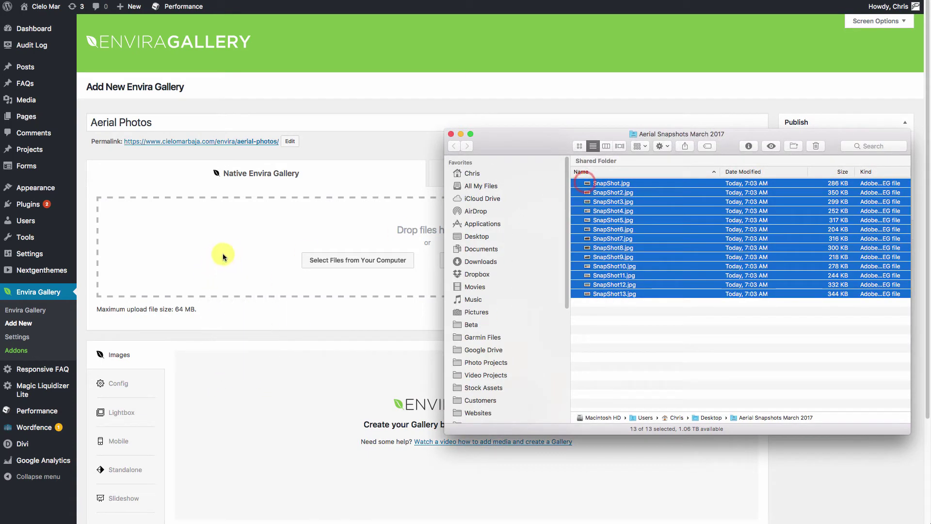
click(451, 135)
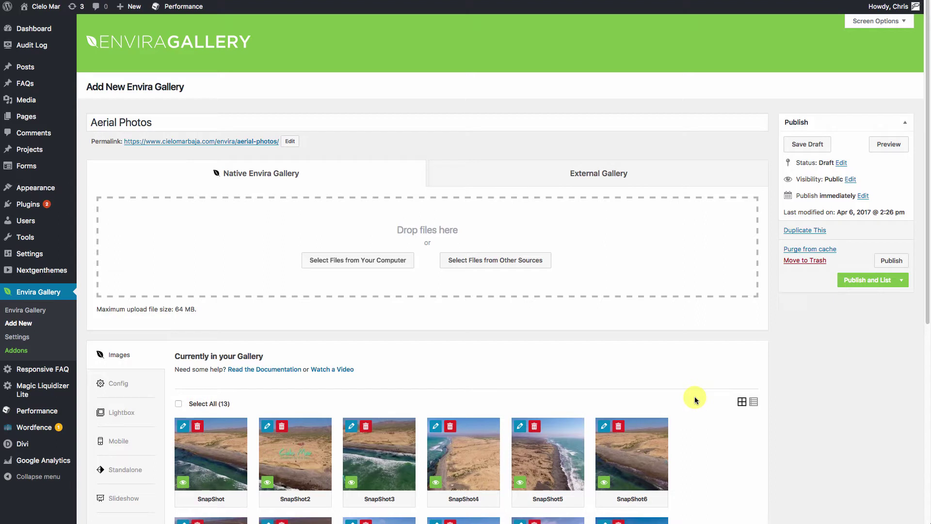
Publish the 13-image Aerial Photos gallery so it gets shortcode id 29090.
scroll(694, 399, down, 3)
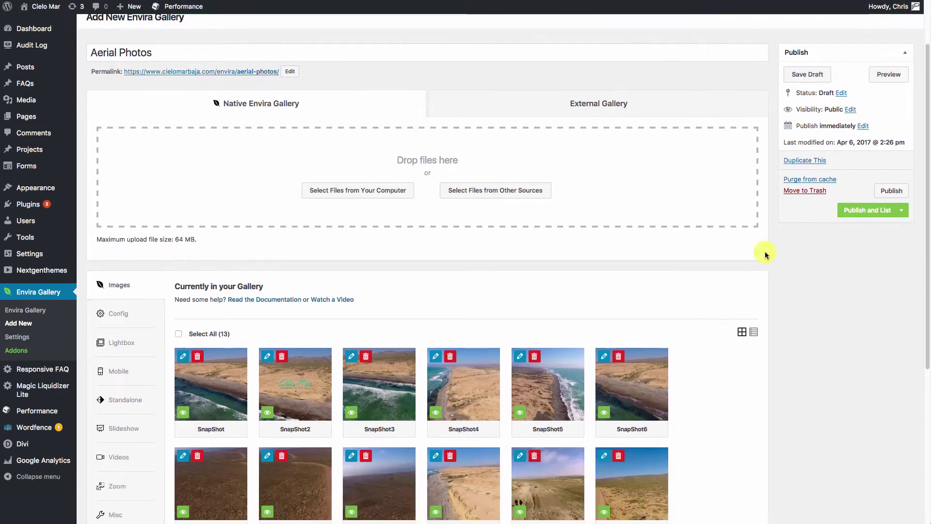
click(891, 192)
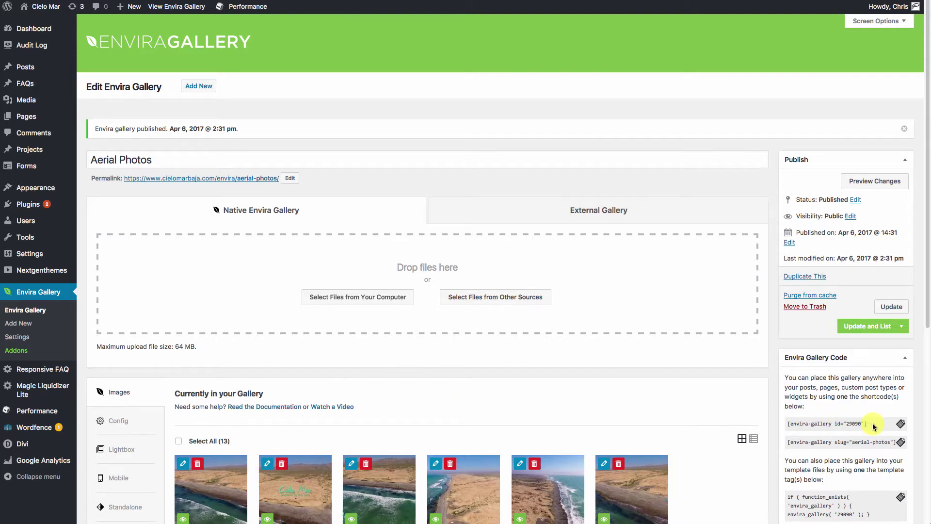
Copy the [envira-gallery id="29090"] shortcode, then go to the Pages list.
drag(872, 426, 787, 426)
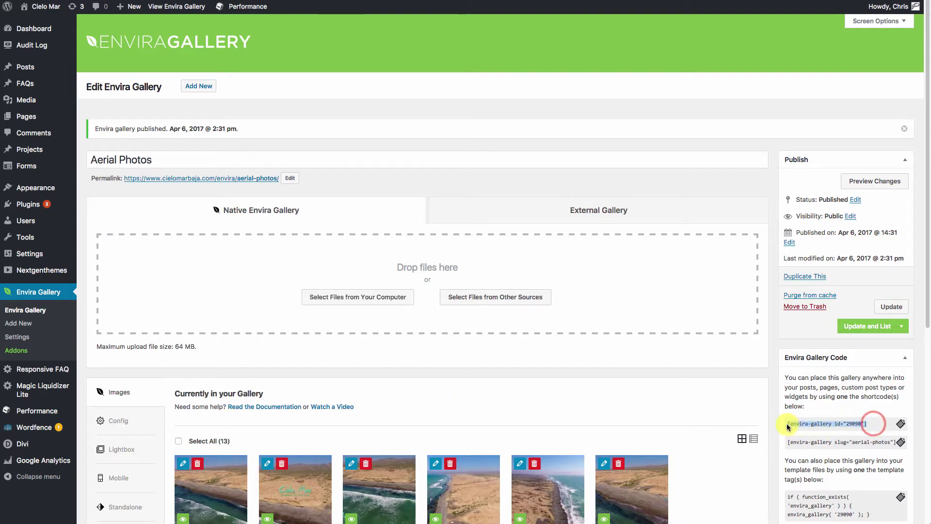
right_click(820, 426)
click(839, 424)
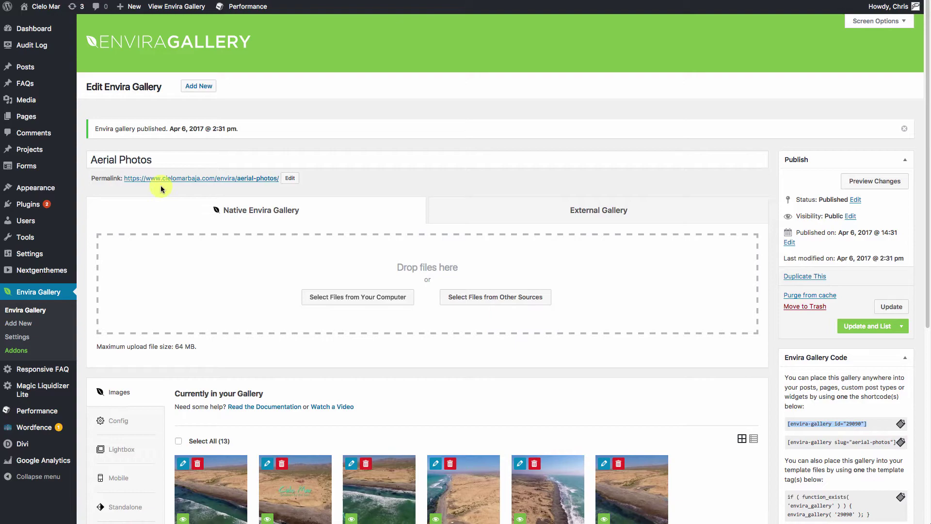
right_click(27, 117)
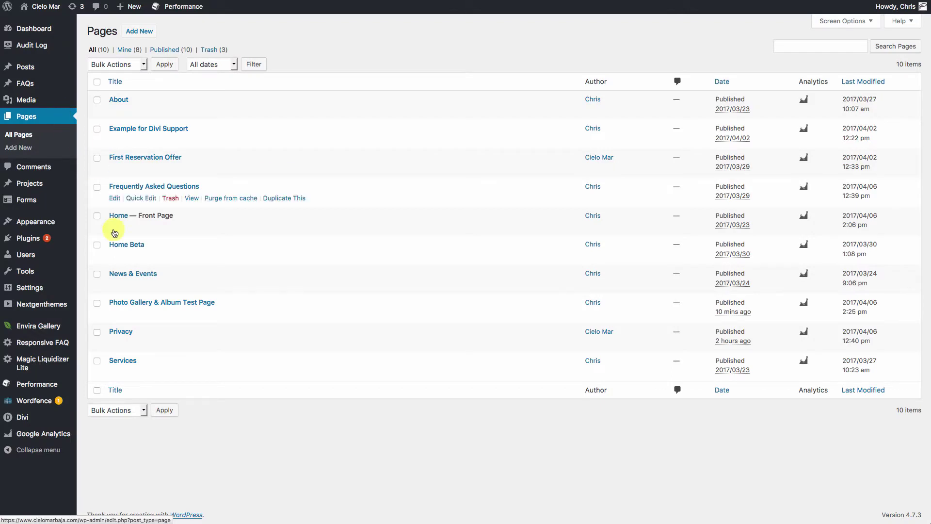
On the Photo Gallery & Album Test Page, add a standard section with a full-width row and Code module.
click(149, 304)
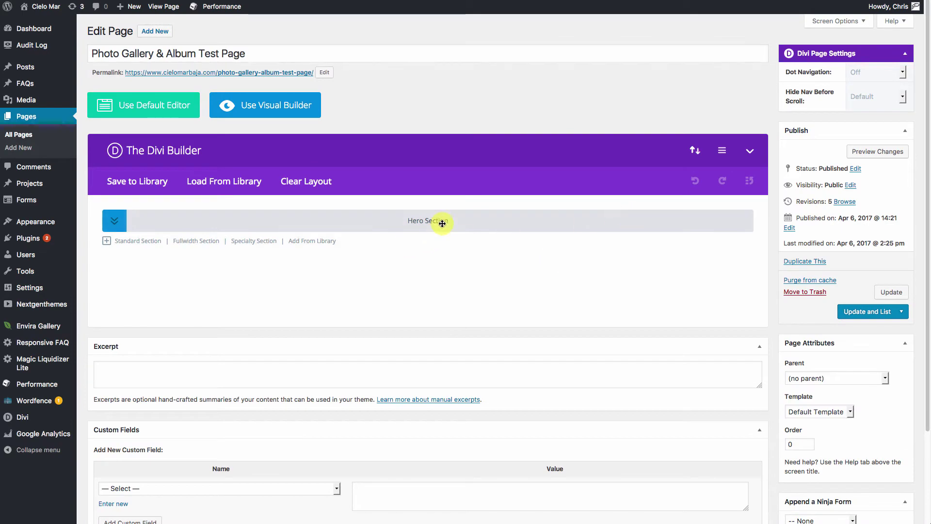
click(139, 242)
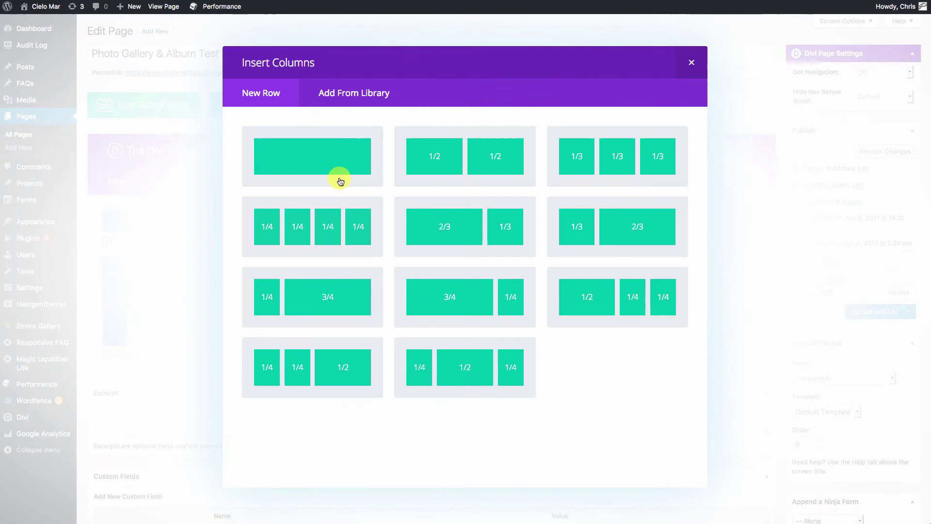
click(337, 178)
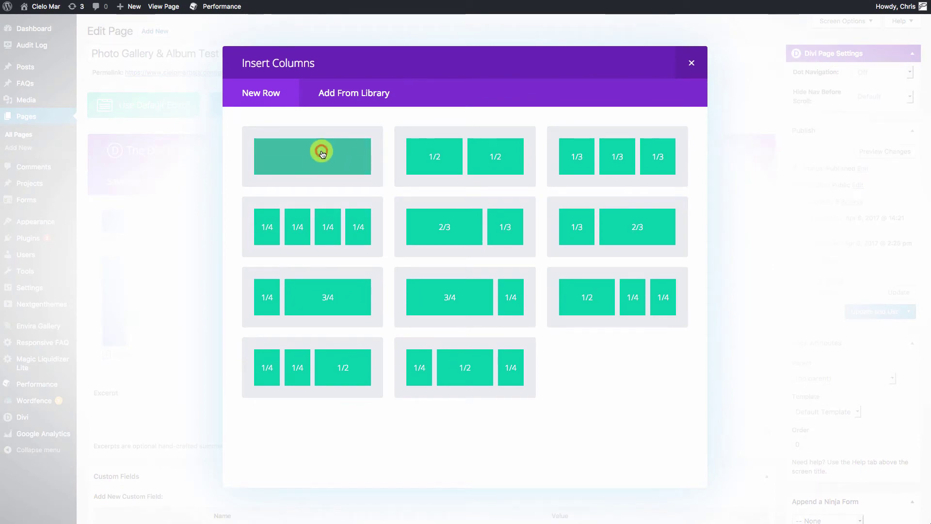
click(426, 282)
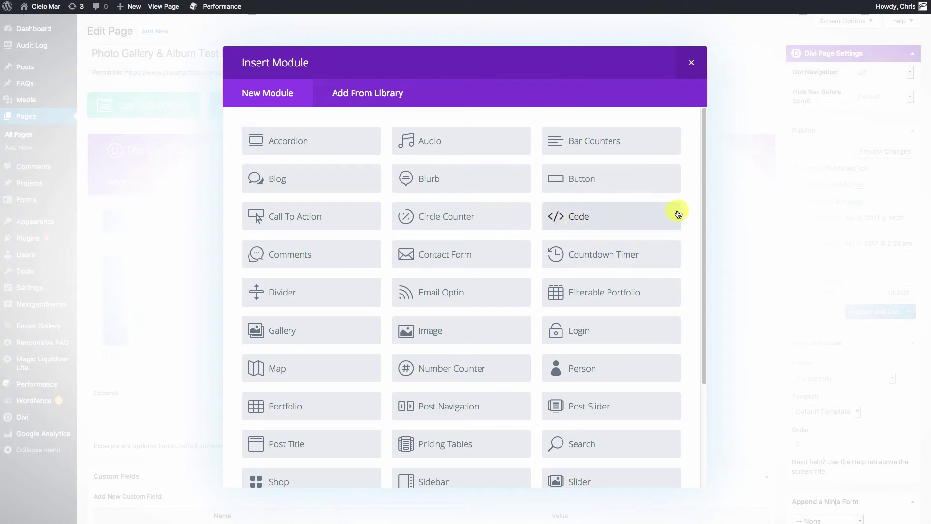
click(581, 216)
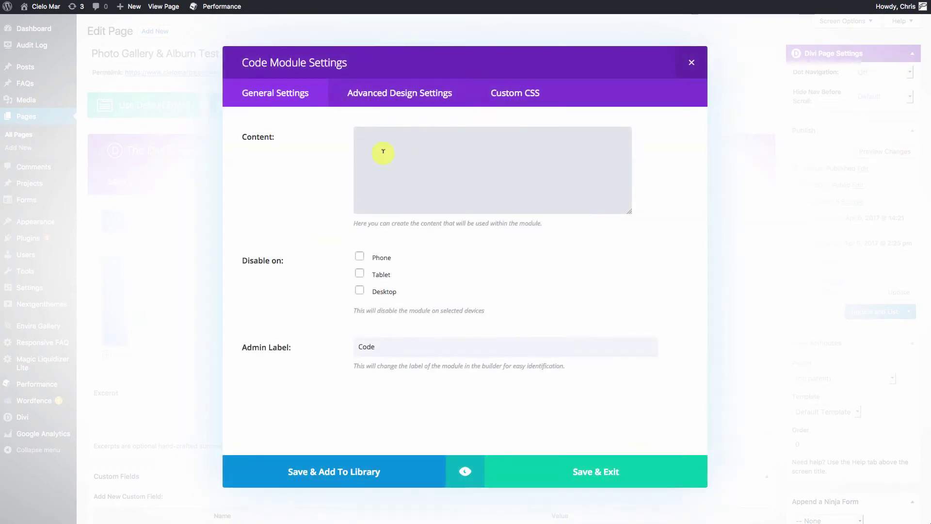
Paste the [envira-gallery id="29090"] shortcode into the module, label it 'Gallery Code', and save.
right_click(377, 144)
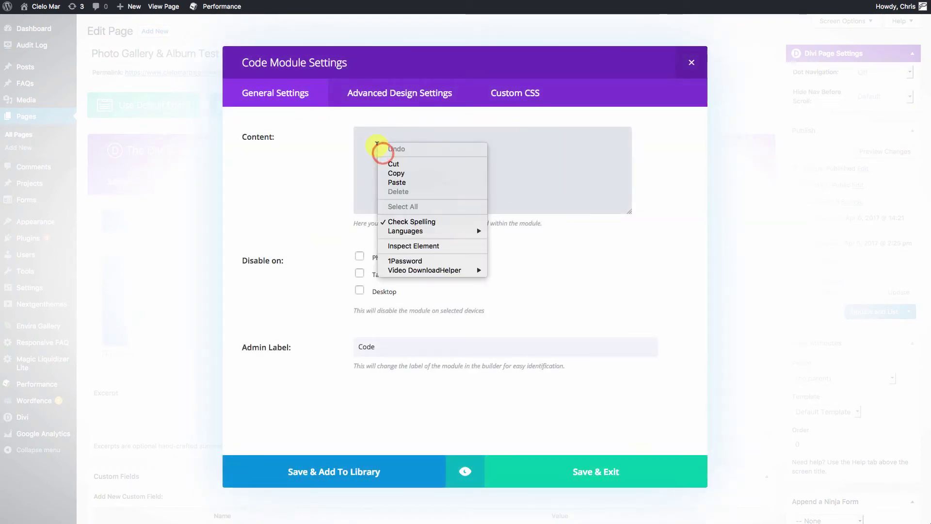
click(405, 182)
click(359, 344)
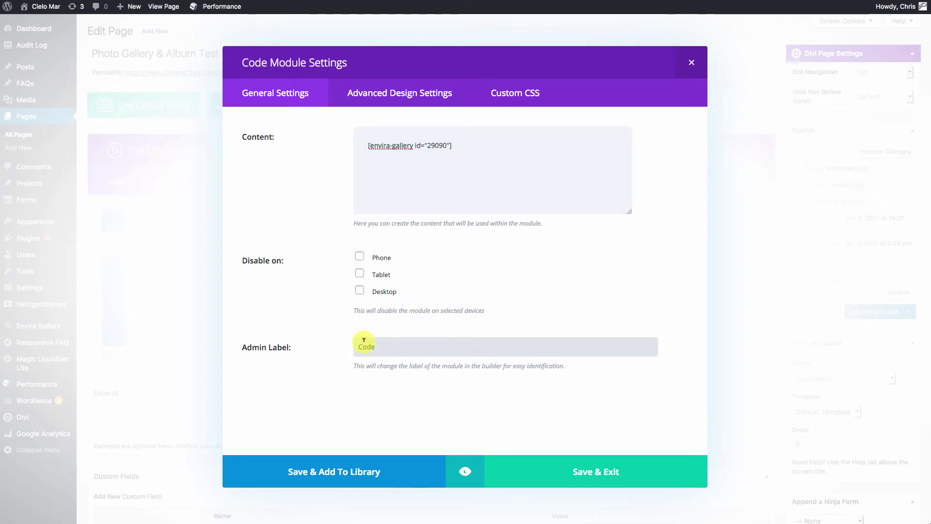
text(Gallery)
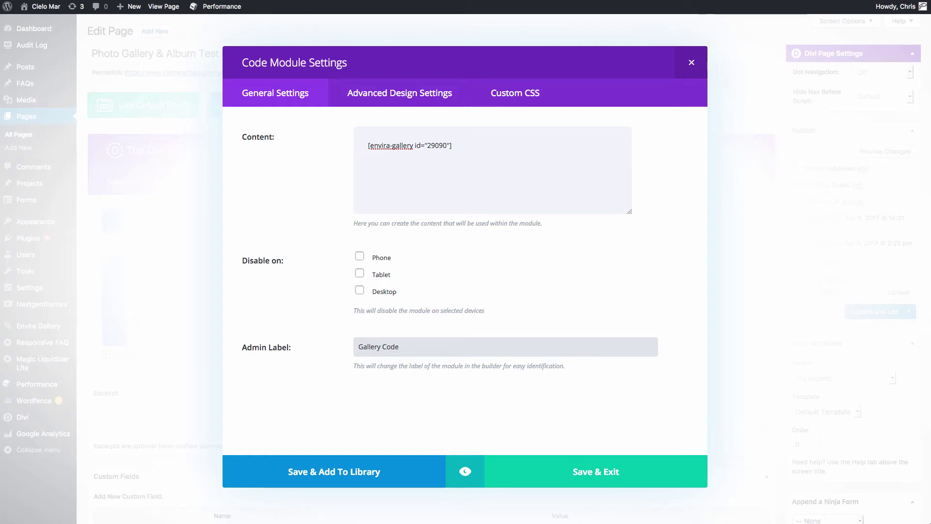
click(601, 464)
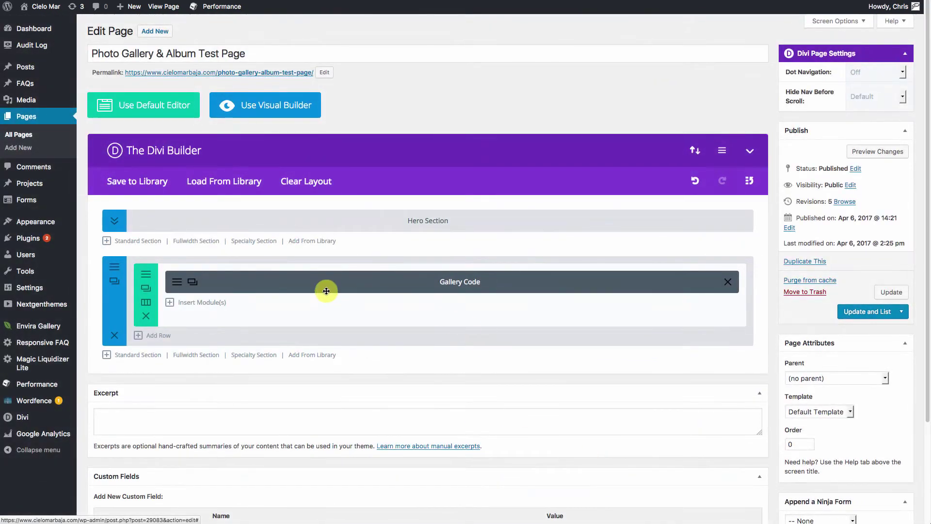
Update the test page and scroll through it to check the Aerial Photos gallery.
click(887, 291)
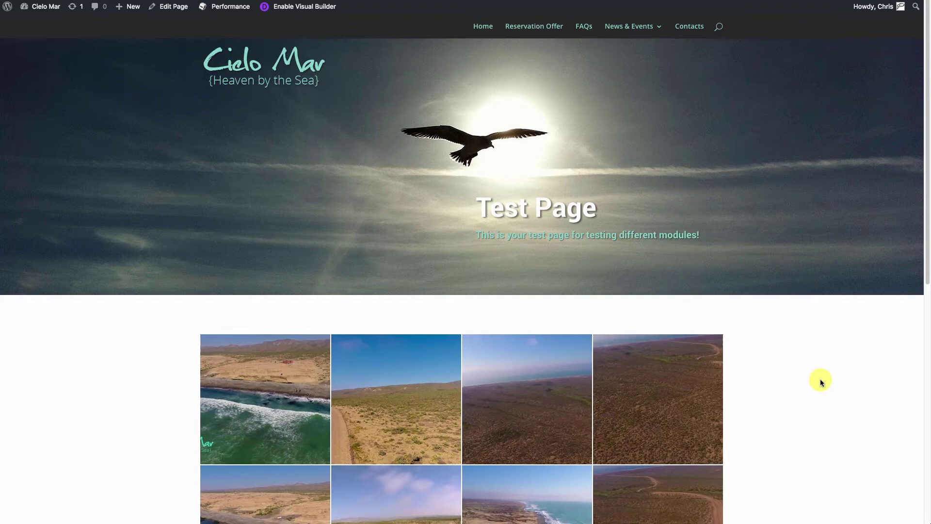
scroll(819, 379, down, 7)
scroll(820, 379, up, 3)
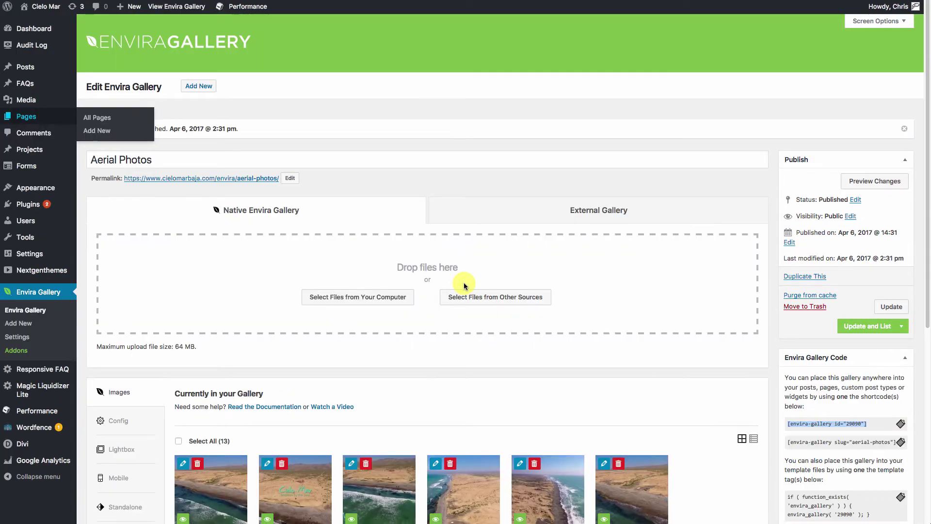
Set the Aerial Photos gallery's columns to Five Columns (5) in Config and update it.
scroll(407, 282, down, 5)
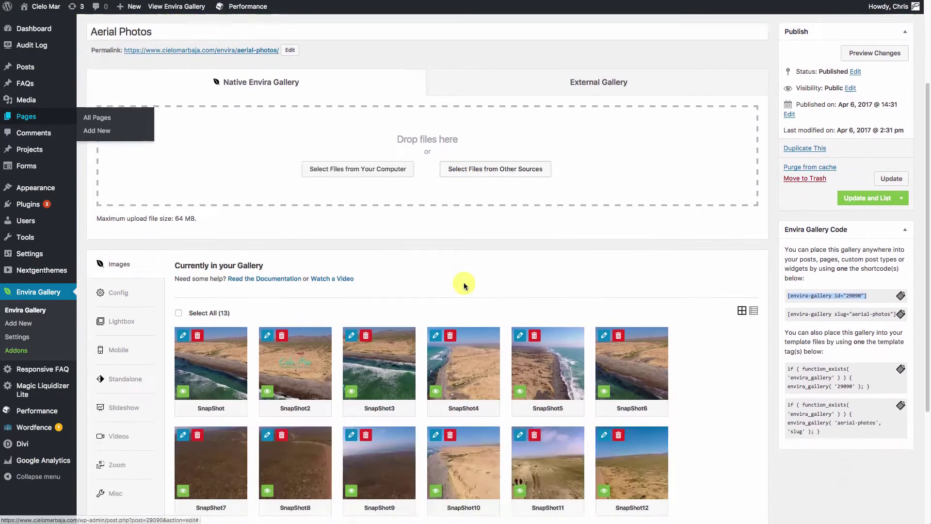
click(115, 270)
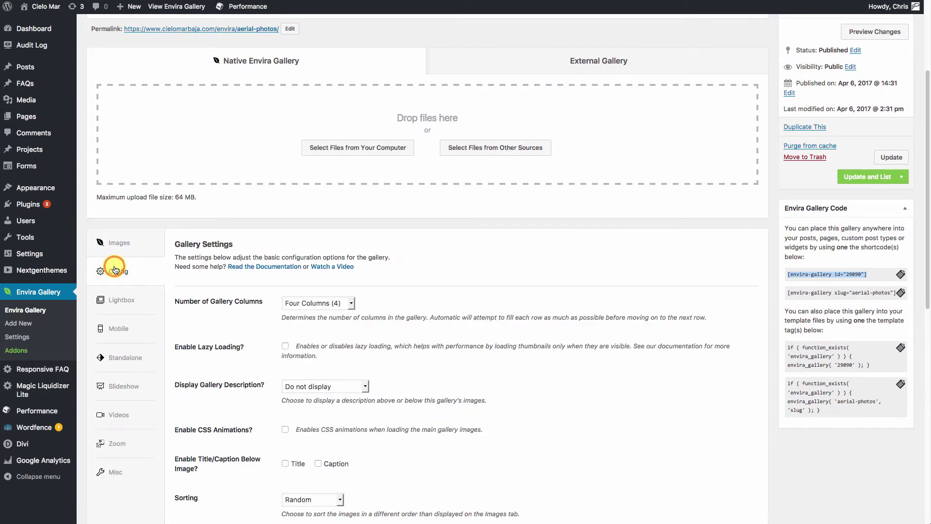
click(333, 303)
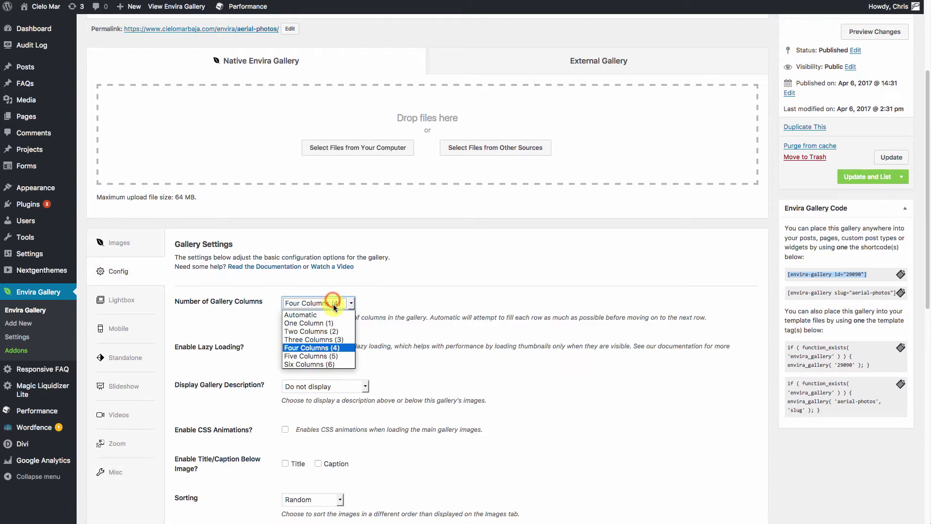
click(333, 356)
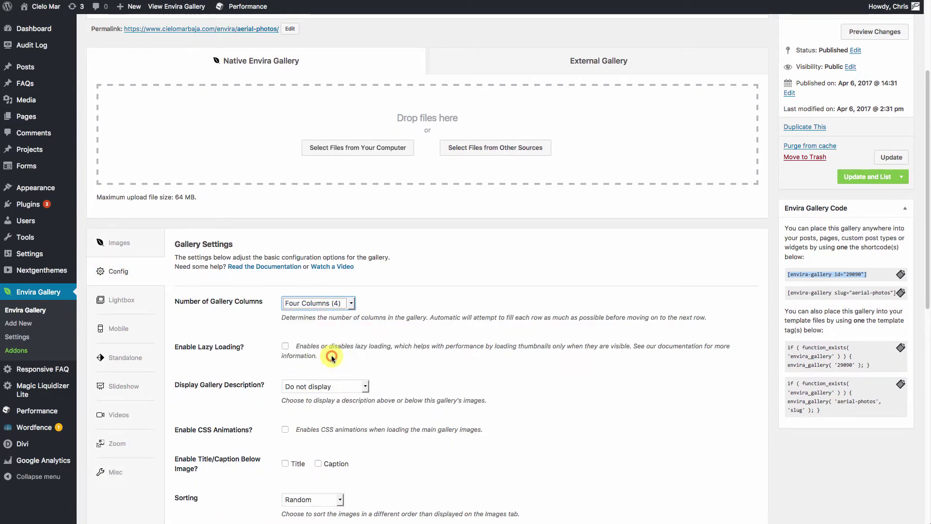
click(891, 157)
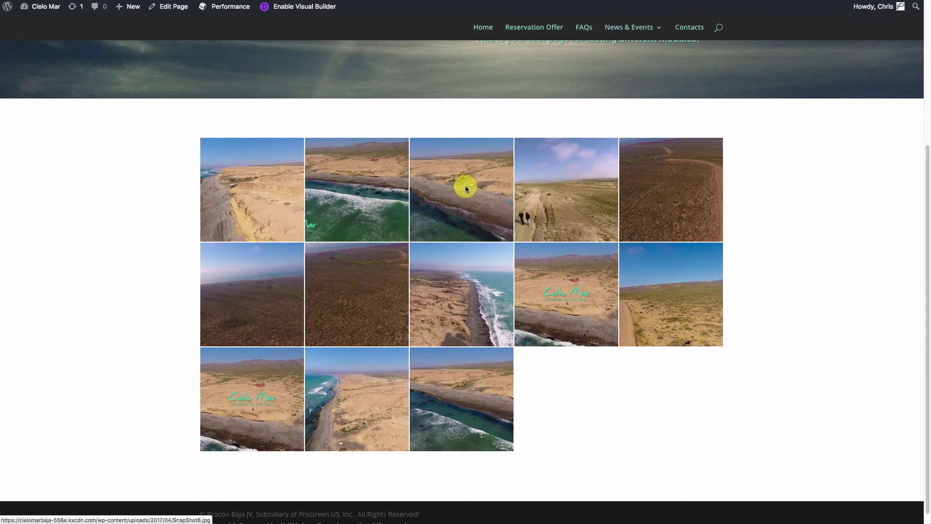
key(ctrl+shift+Tab)
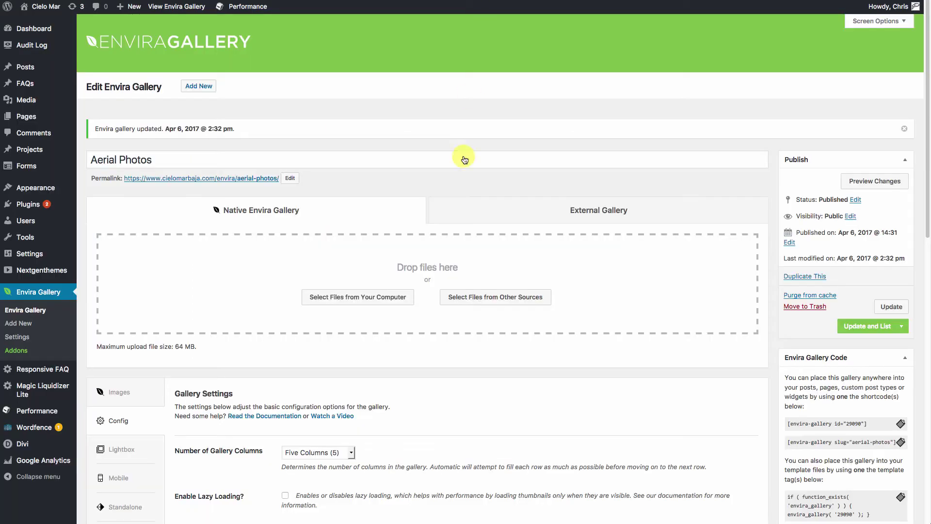
Update the Aerial Photos gallery and go to the empty Envira Albums list.
click(867, 326)
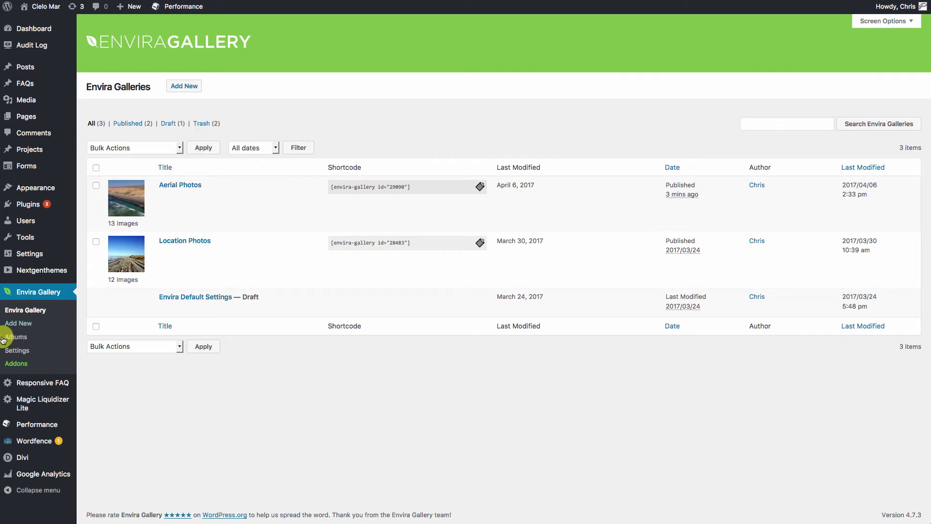
click(20, 337)
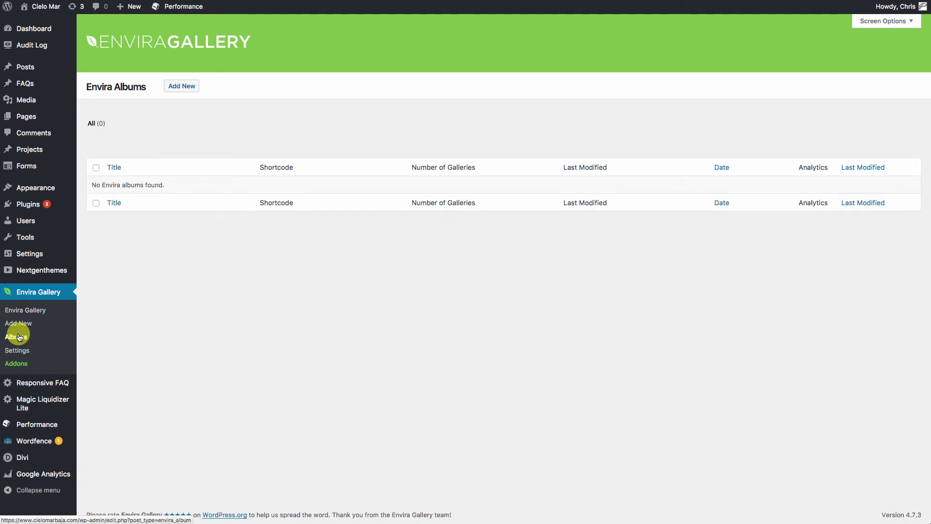
Create a new album inheriting settings from the second album card.
click(184, 86)
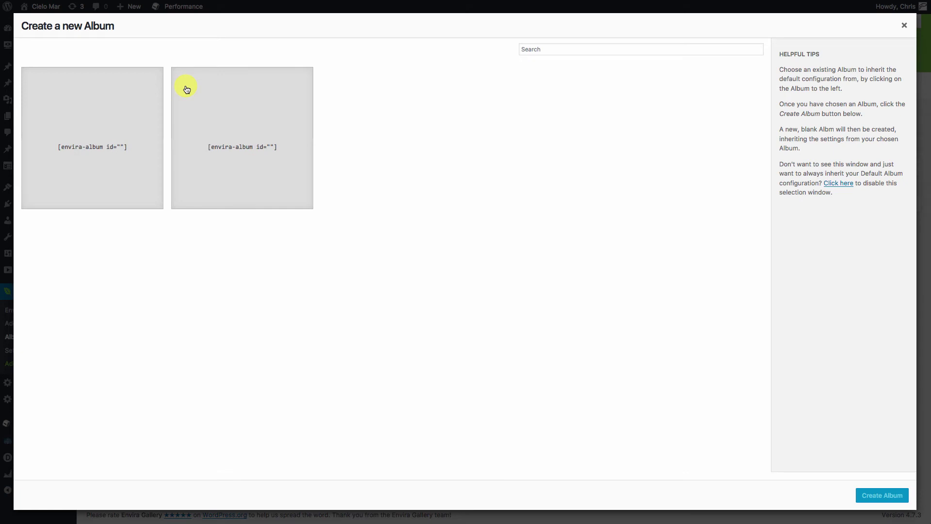
click(225, 155)
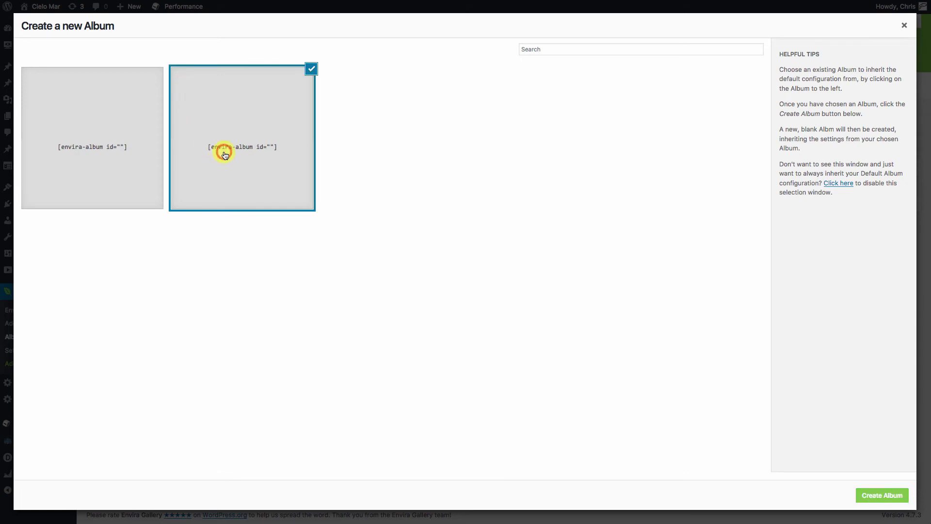
click(886, 494)
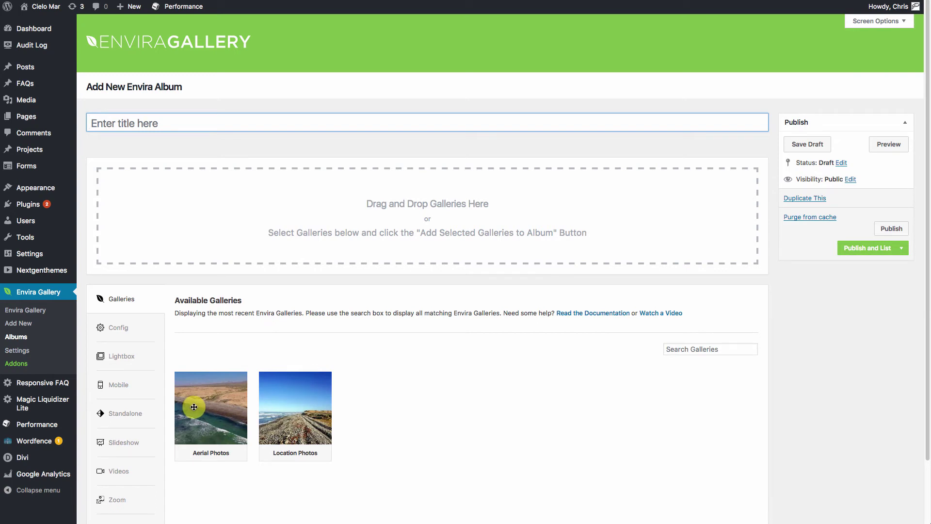
Title the album 'Cielo Mar Photos' and add the Aerial Photos and Location Photos galleries to it.
click(115, 123)
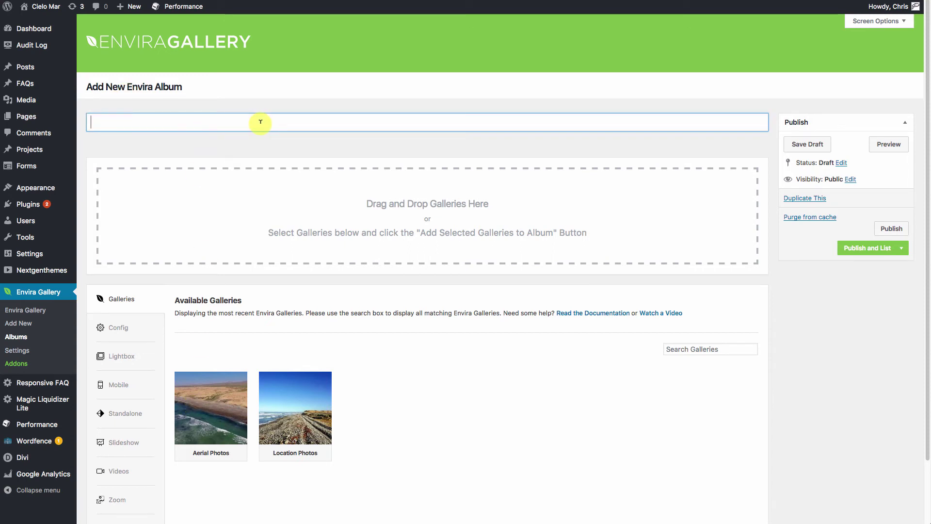
text(ielo Mar Photos)
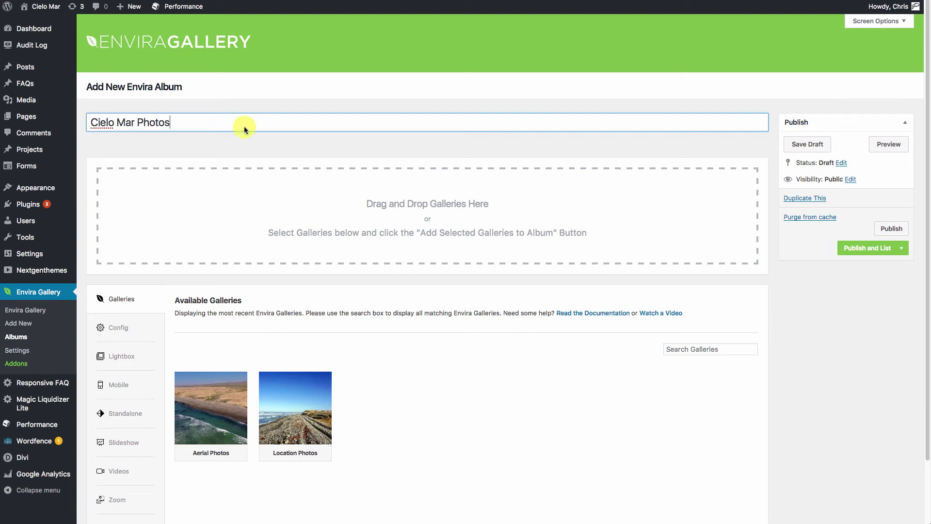
drag(211, 406, 194, 213)
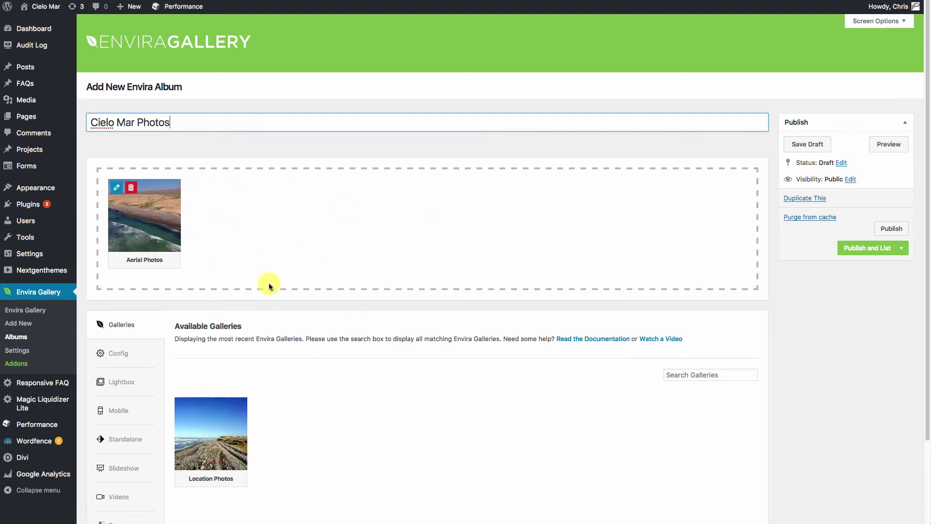
drag(207, 443, 236, 232)
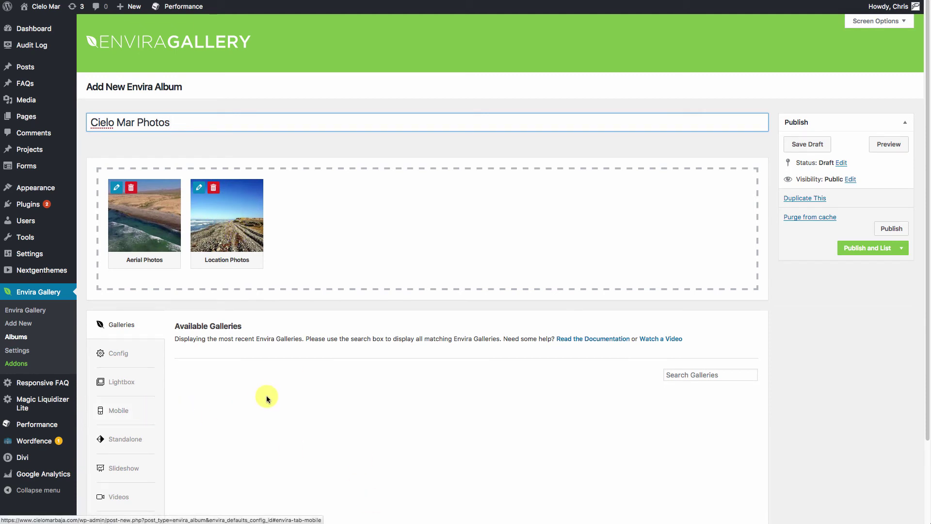
In the album Config, set Two Columns (2) and enable the Back to Album link.
click(127, 358)
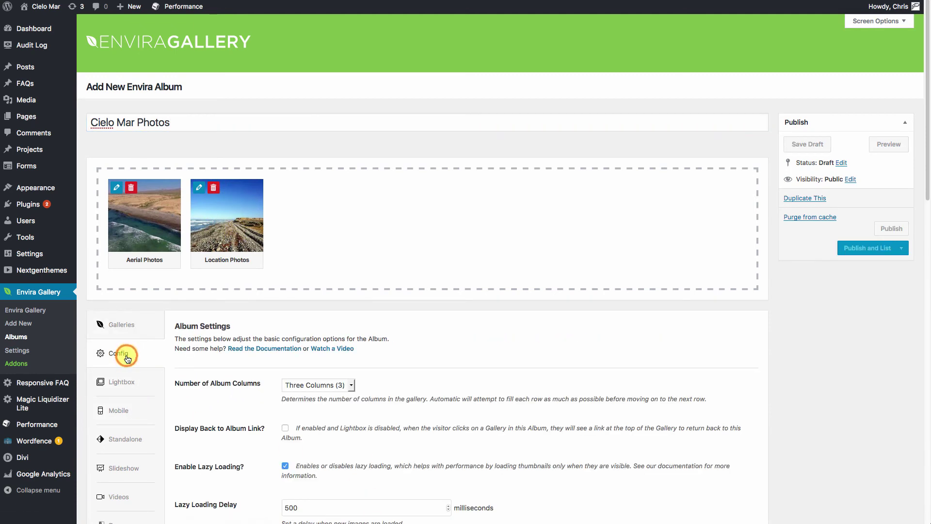
scroll(462, 385, down, 3)
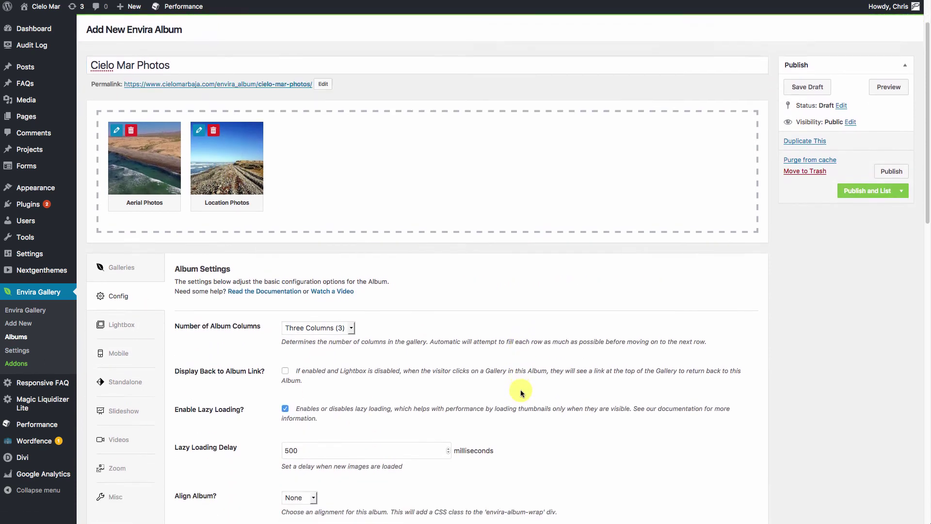
click(318, 328)
click(320, 356)
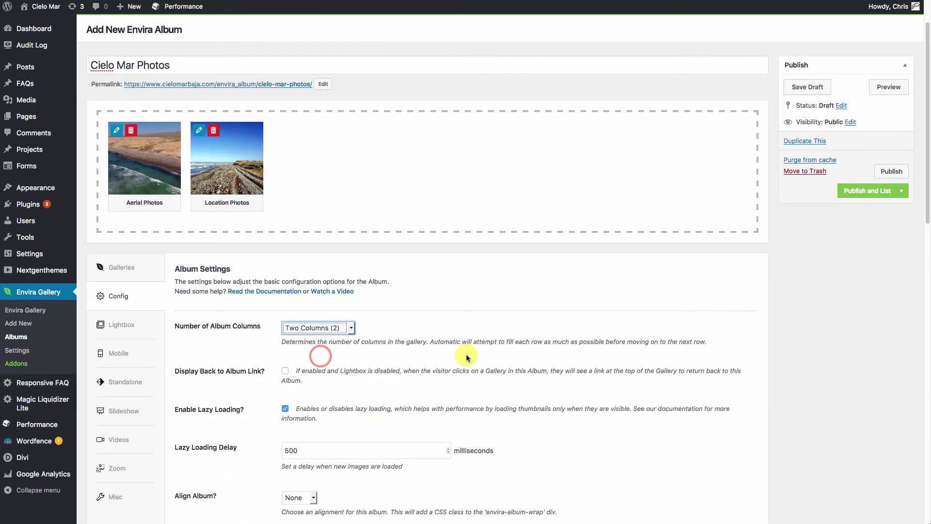
scroll(467, 358, down, 5)
click(285, 207)
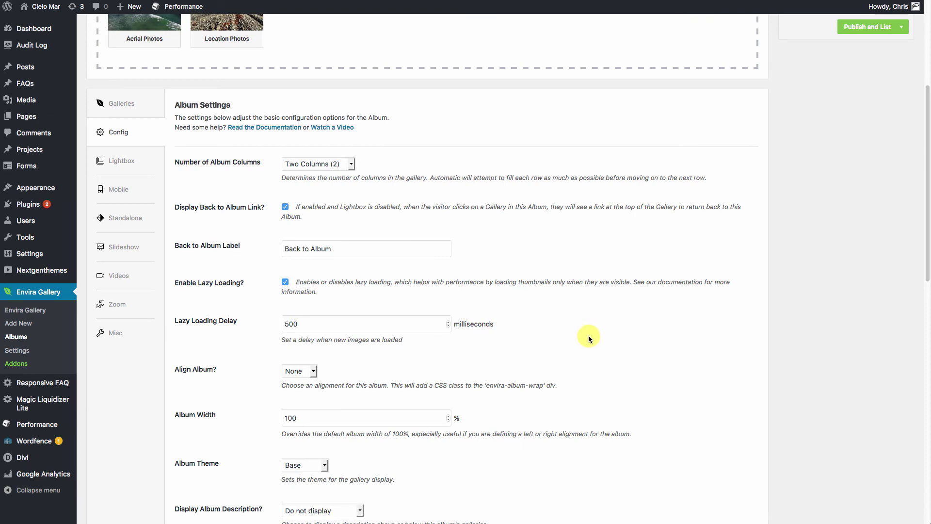
Choose the Captioned album theme and publish the album.
scroll(589, 336, down, 7)
click(303, 248)
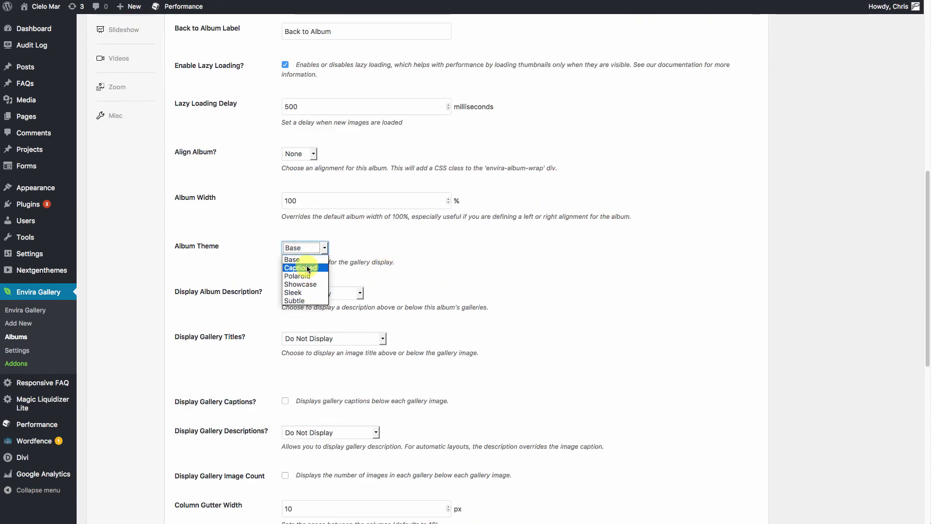
click(307, 268)
scroll(379, 275, up, 5)
scroll(568, 280, down, 15)
scroll(663, 375, up, 20)
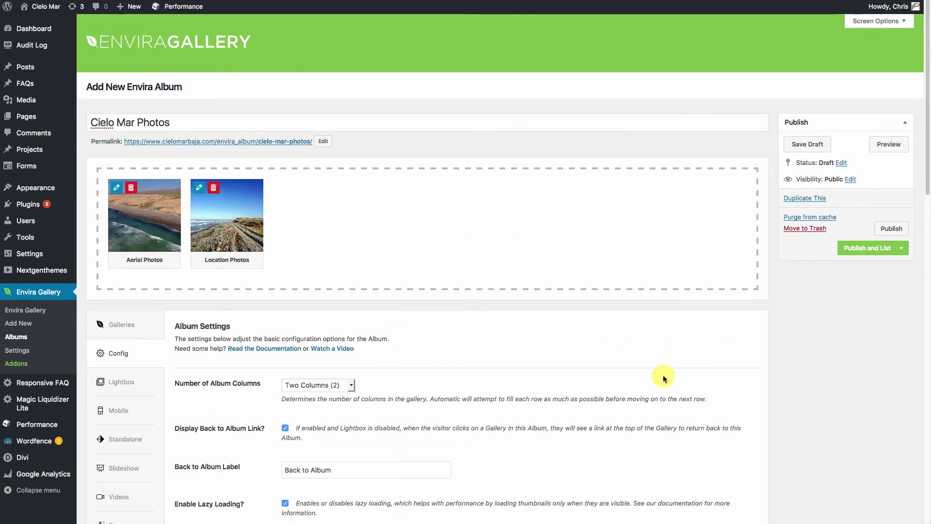
click(890, 229)
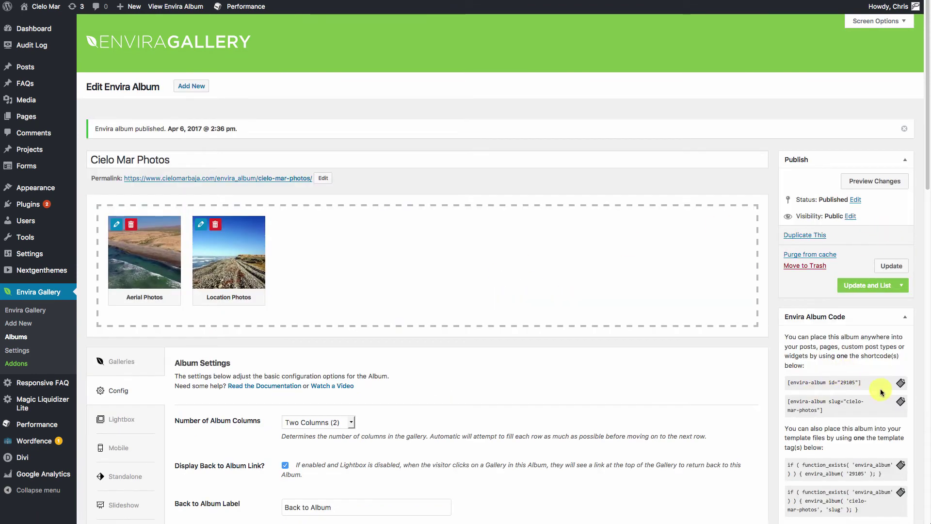
Copy the album's shortcode and change the gallery row to a 1/2 + 1/2 layout.
drag(873, 384, 786, 383)
key(ctrl+c)
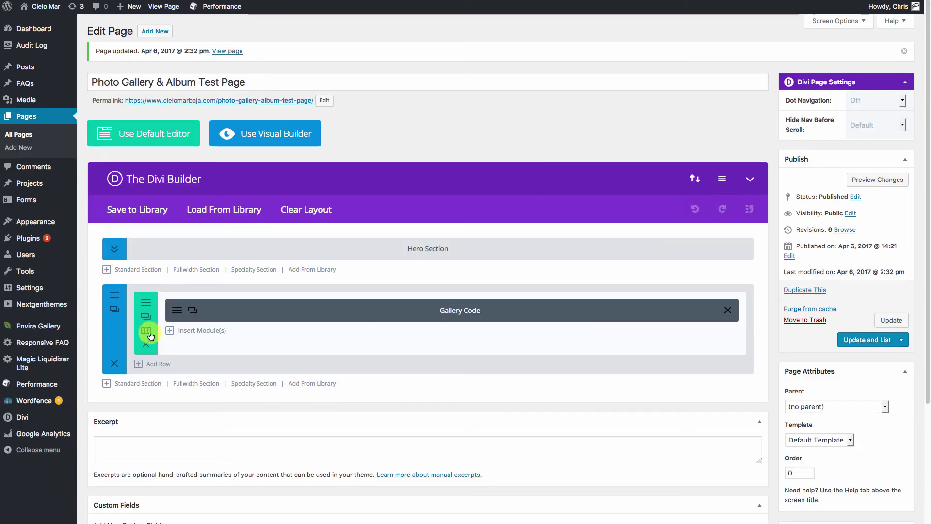
click(148, 332)
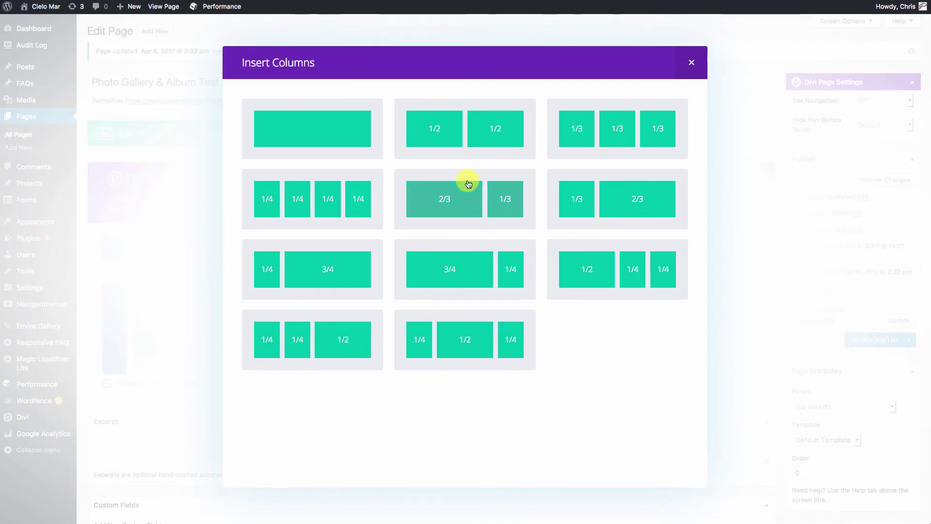
click(435, 144)
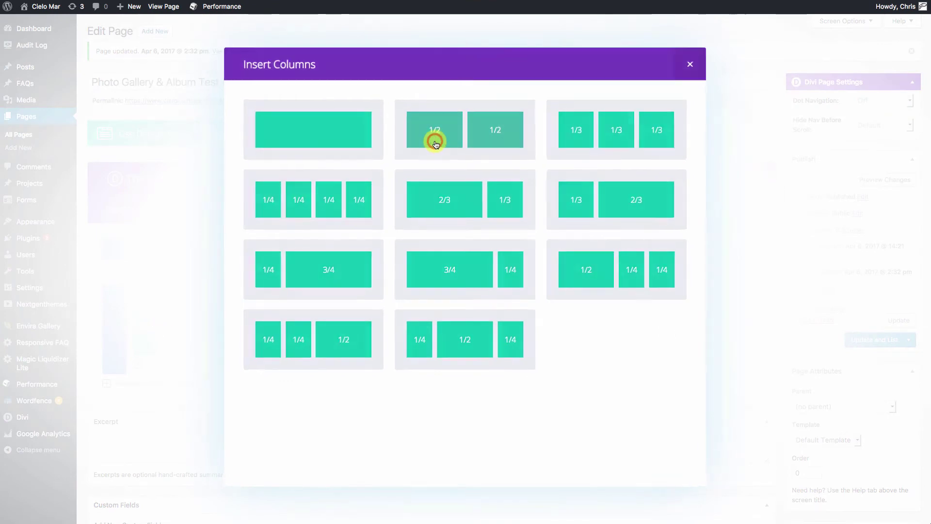
Add a Code module labelled 'Album Code' with the album shortcode in the right column.
click(576, 310)
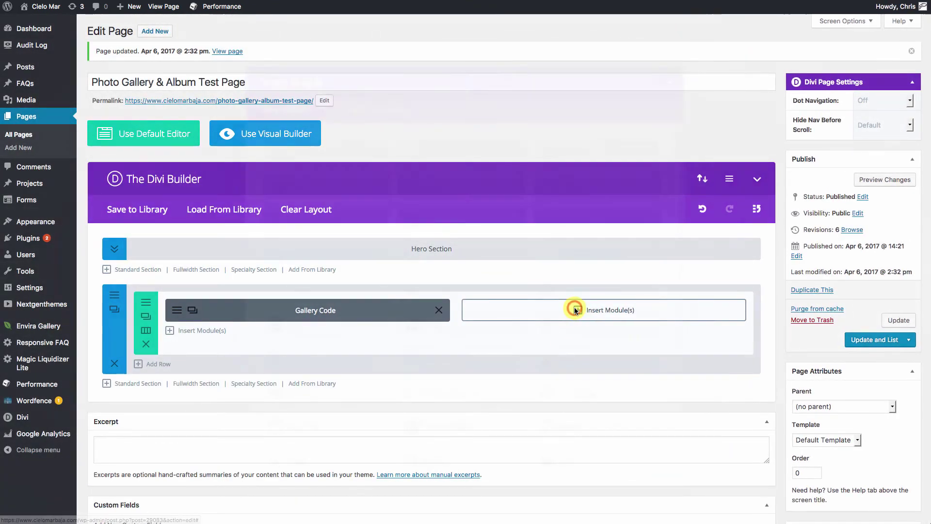
click(574, 217)
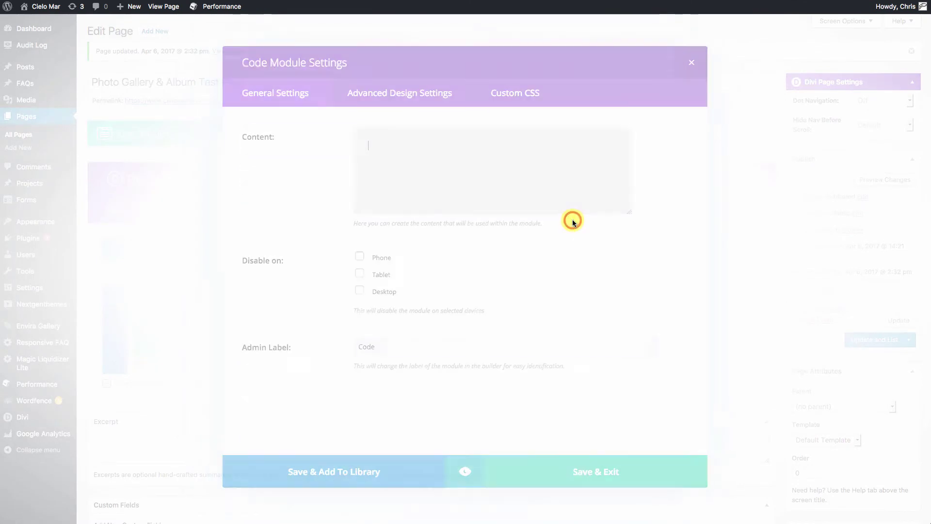
click(360, 346)
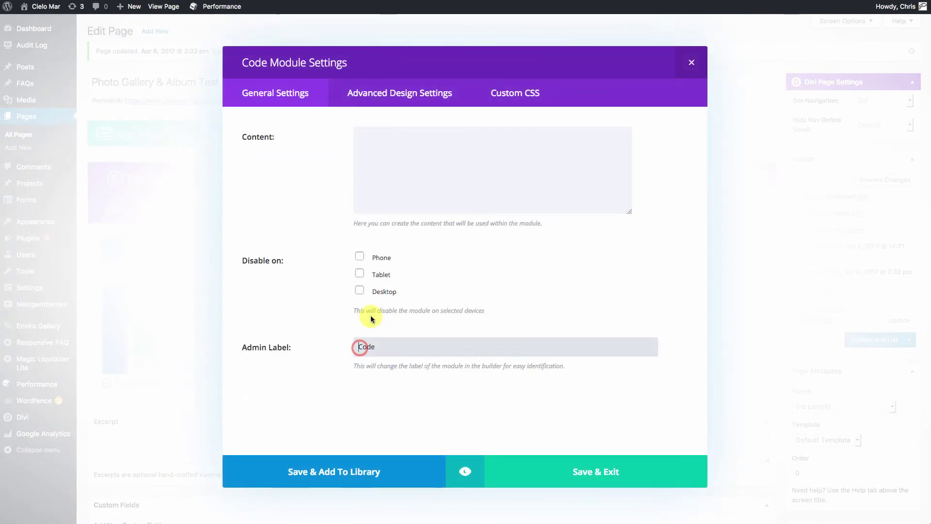
text(Album)
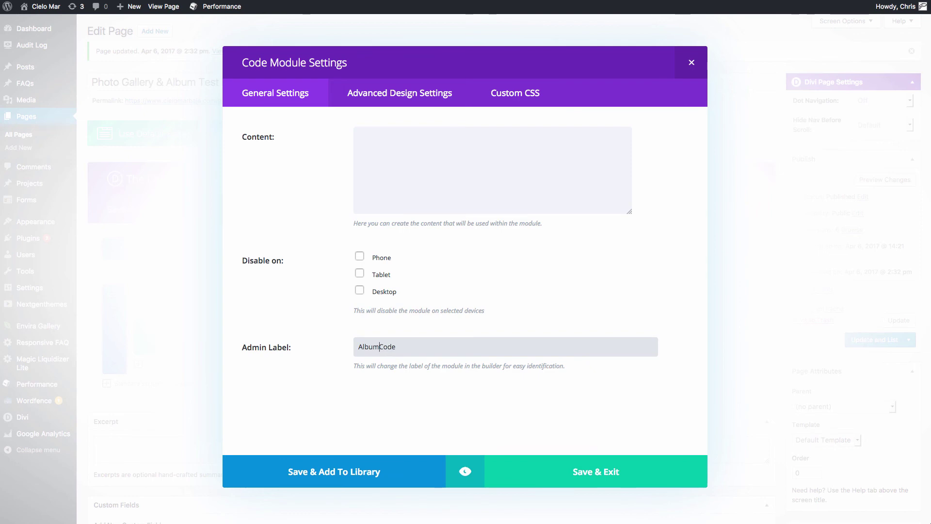
click(389, 157)
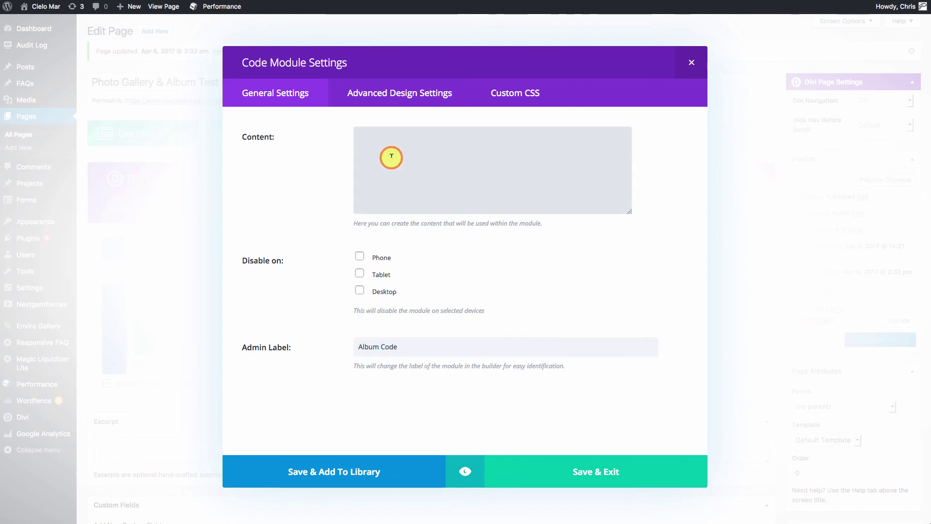
key(ctrl+v)
click(596, 471)
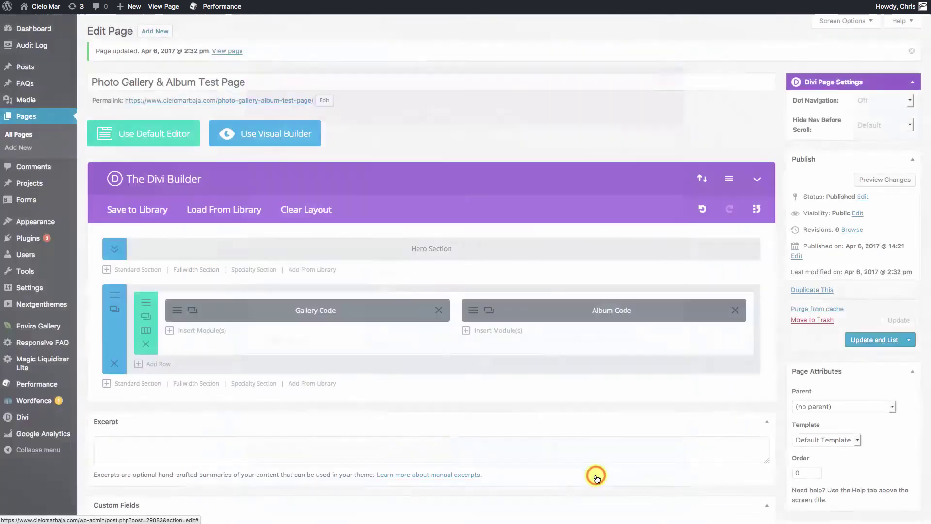
Update the page, then view the second album gallery in the lightbox, advancing one photo before closing.
click(891, 320)
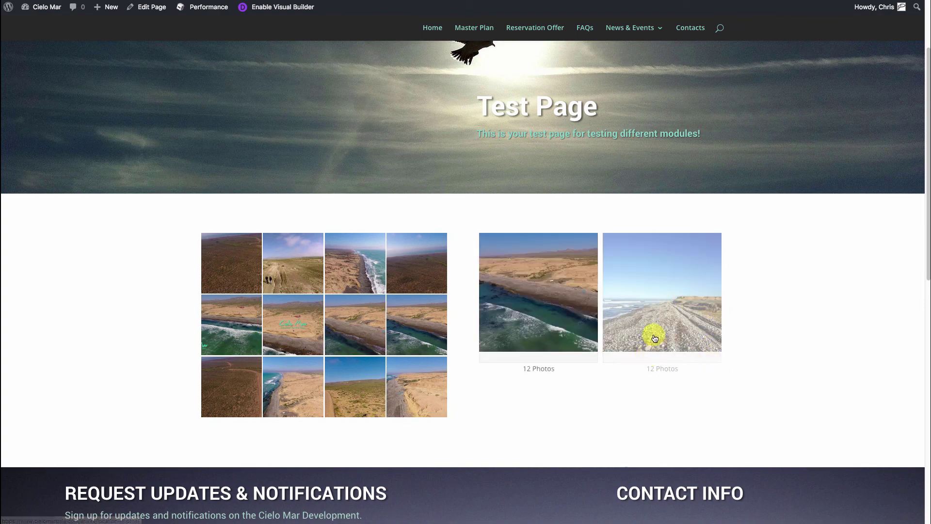
click(656, 296)
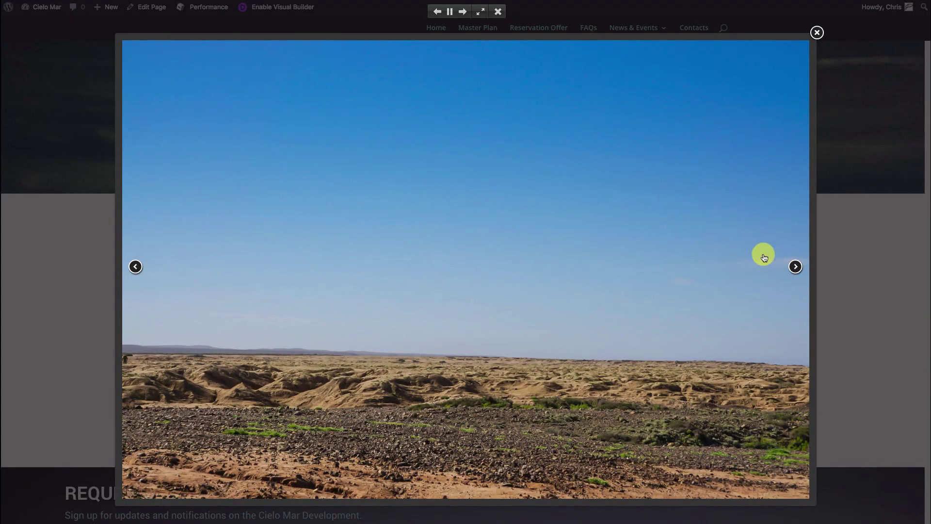
click(795, 266)
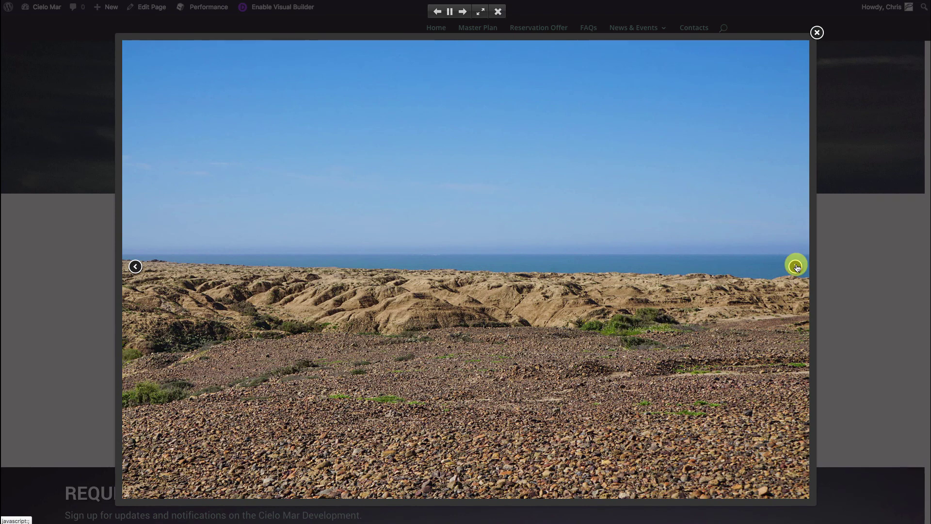
click(817, 33)
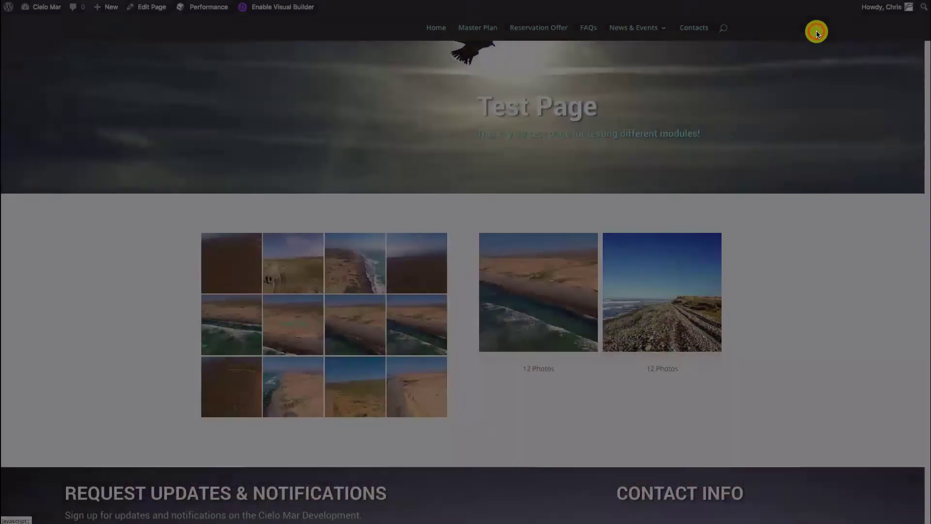